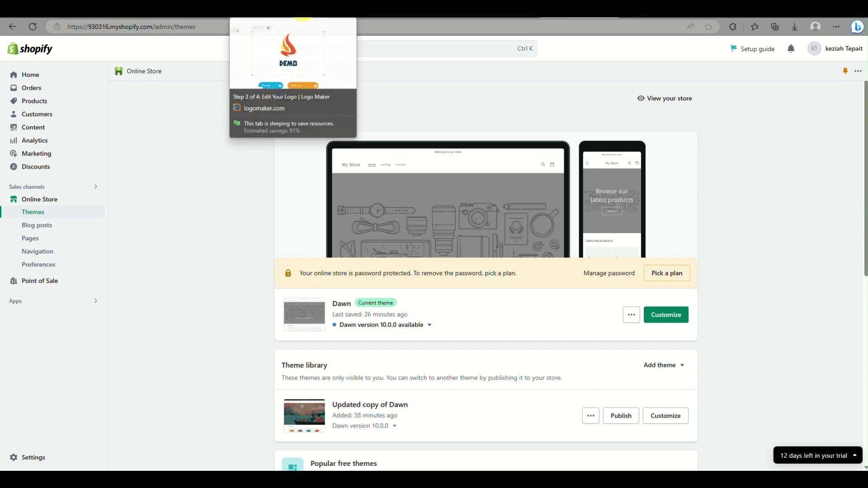
# Browse the storefront home page and the Shop all catalog, then return to the admin Themes page
pyautogui.click(311, 19)
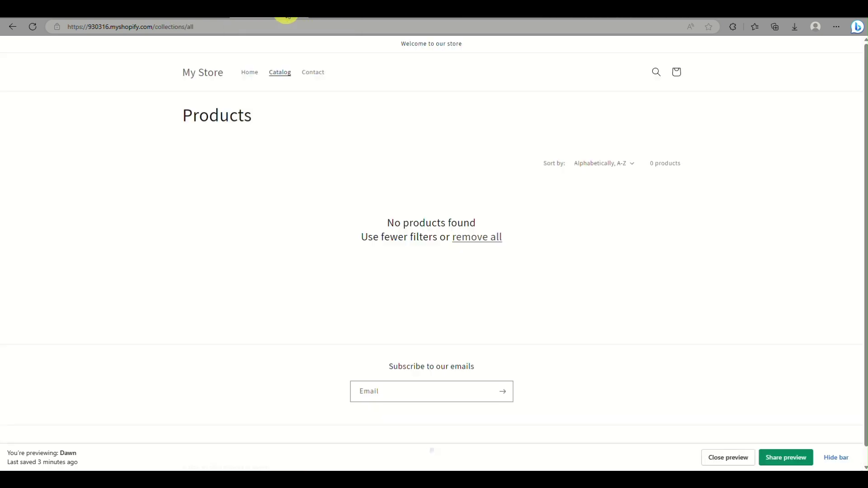
pyautogui.click(210, 74)
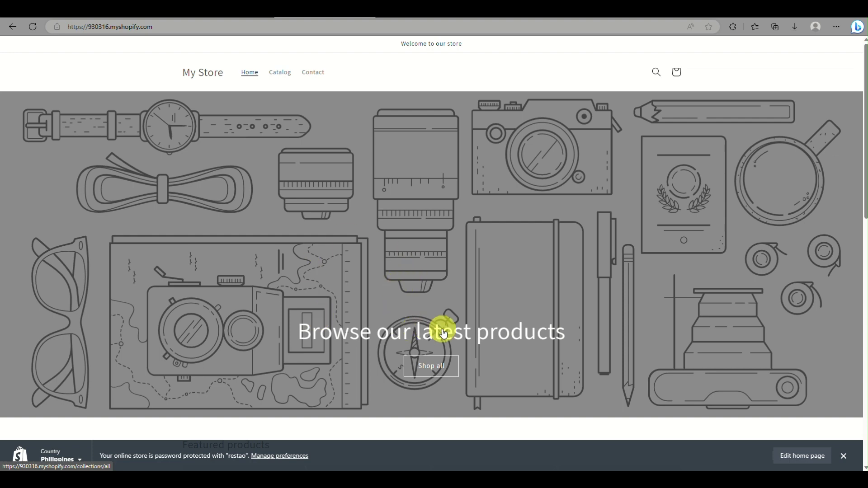
pyautogui.click(447, 369)
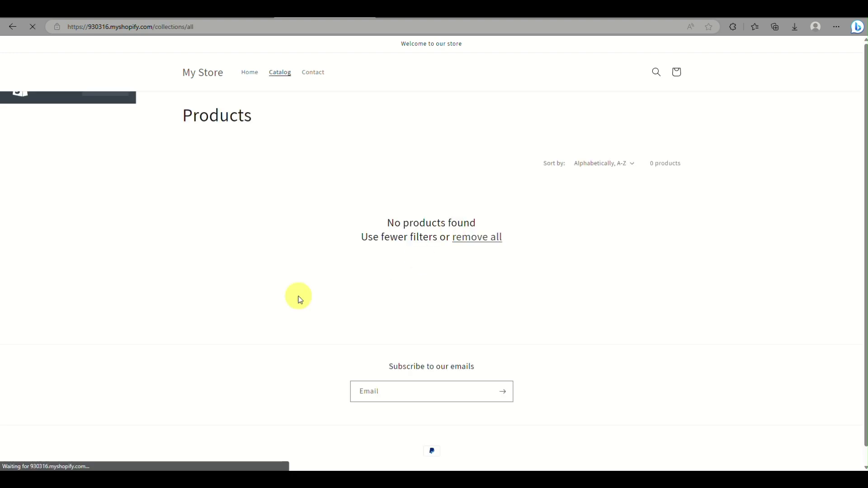
pyautogui.click(217, 77)
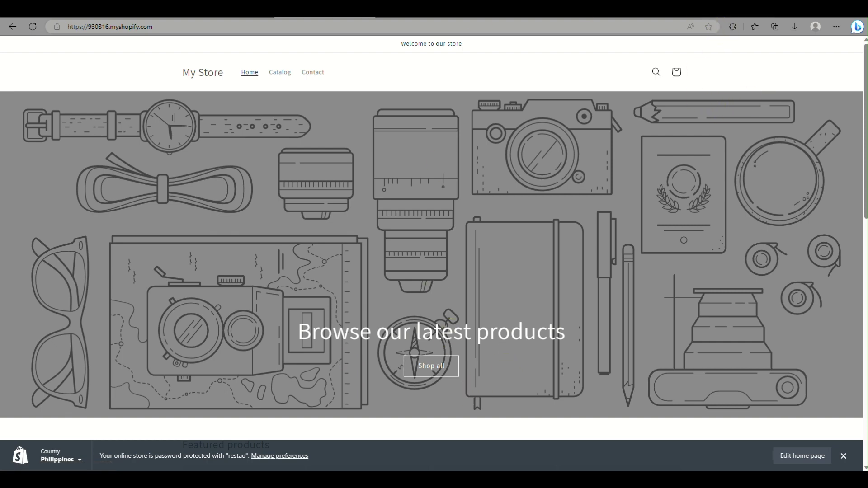
pyautogui.click(583, 14)
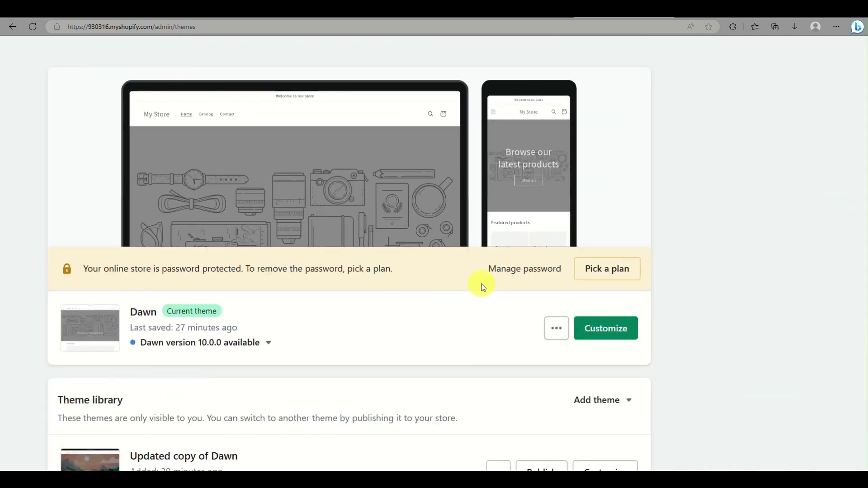
# In the Dawn theme editor, open the Image banner section and its first-image picker
pyautogui.click(597, 326)
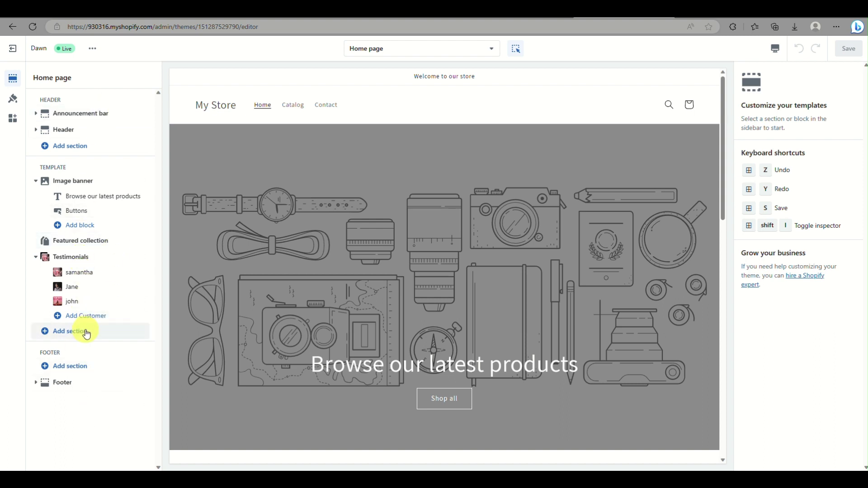
pyautogui.click(64, 179)
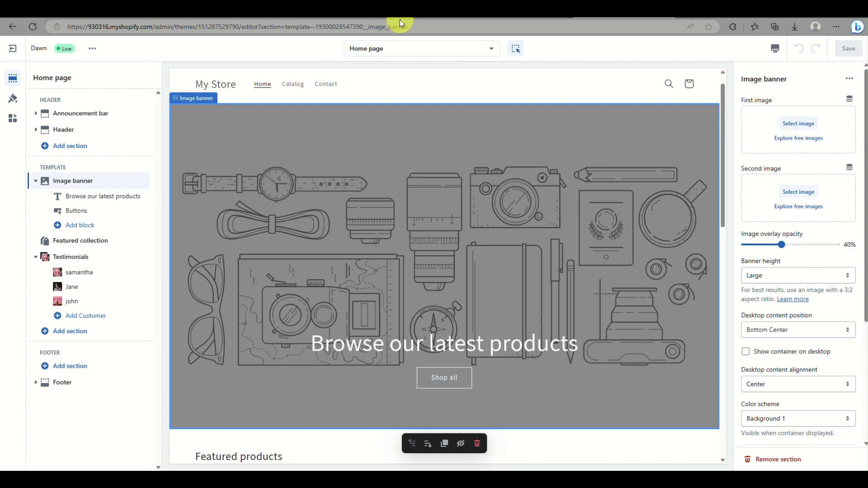
pyautogui.click(449, 218)
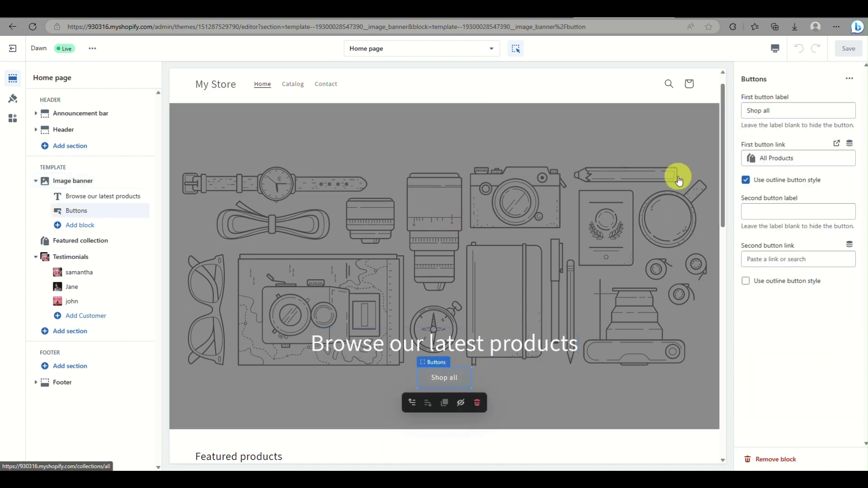
pyautogui.click(678, 162)
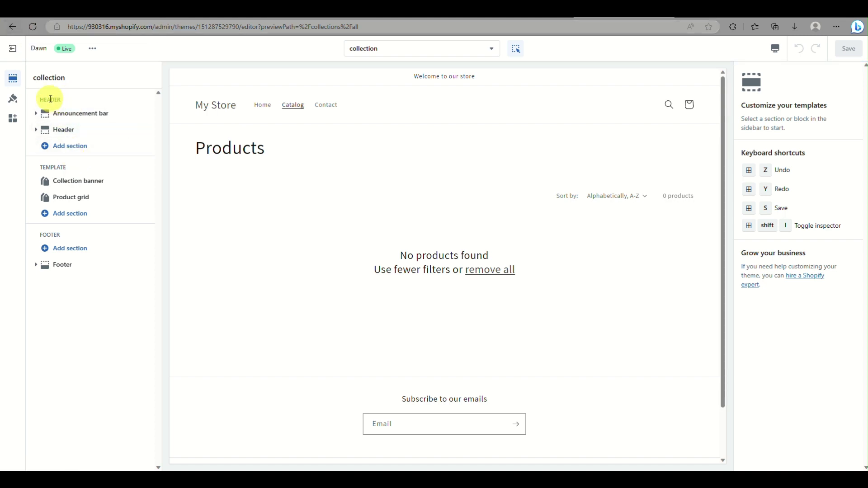
pyautogui.click(15, 26)
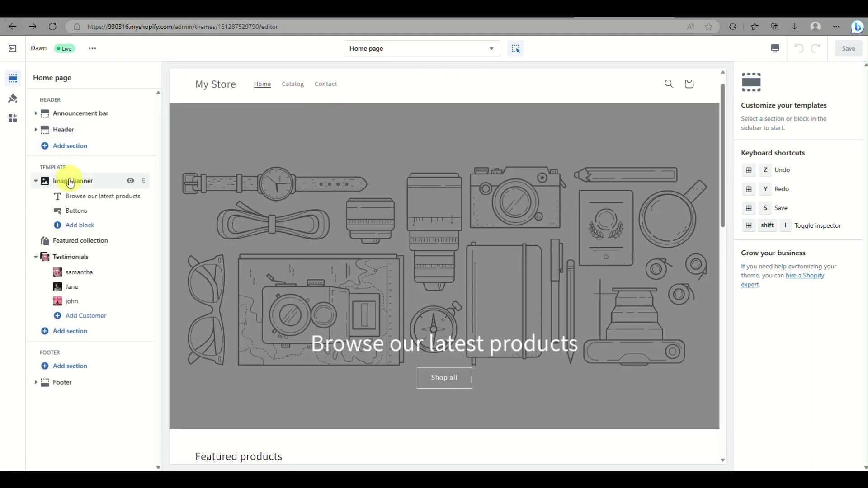
pyautogui.click(70, 181)
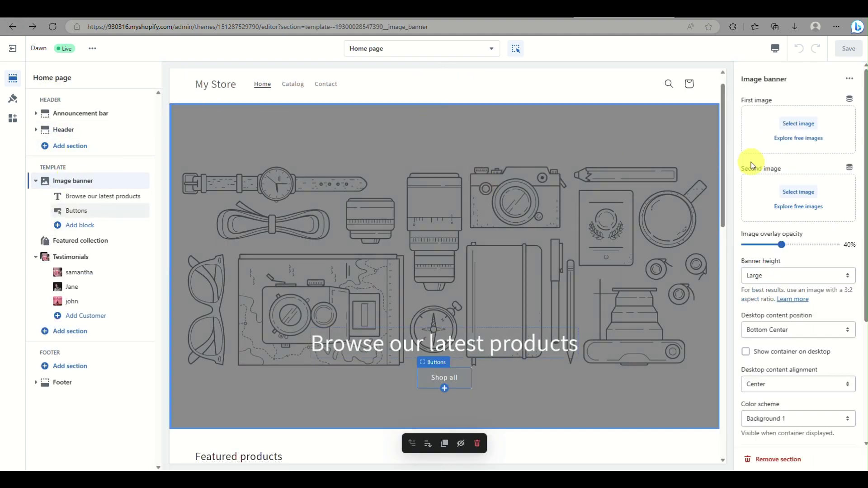
pyautogui.click(798, 123)
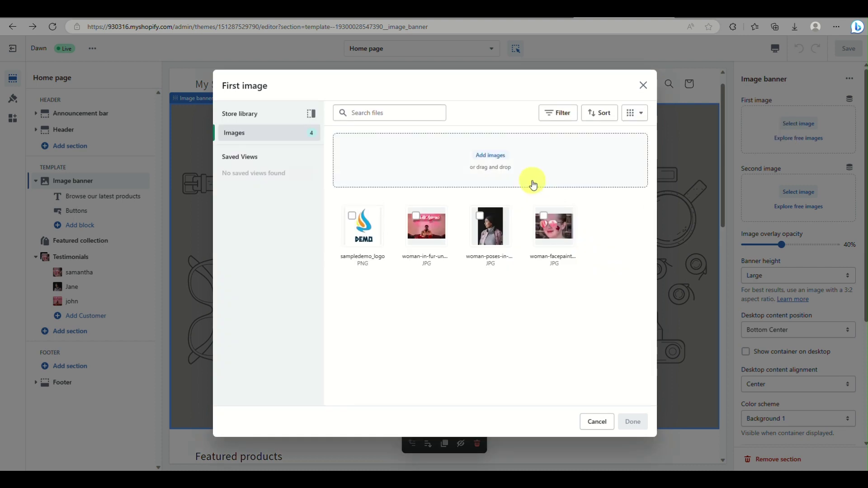
# Upload Bold_Sale_Brand_Website_Homepage_Banner and set it as the Image banner's first image
pyautogui.click(495, 156)
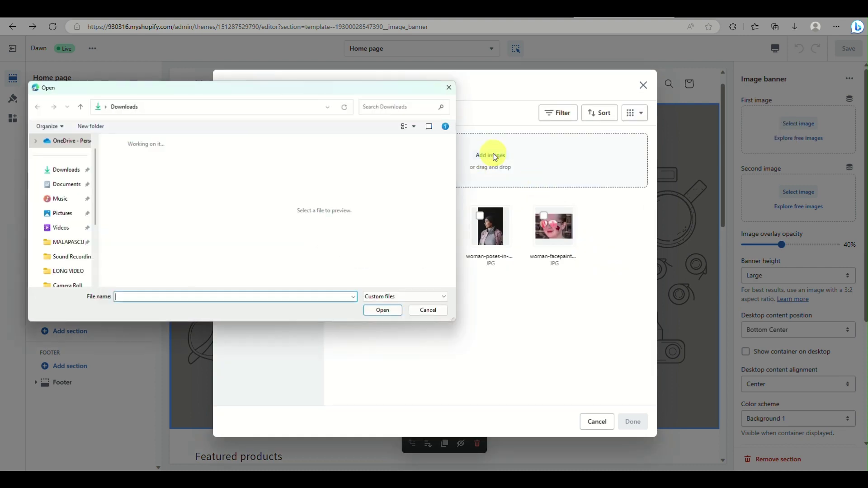
pyautogui.click(156, 162)
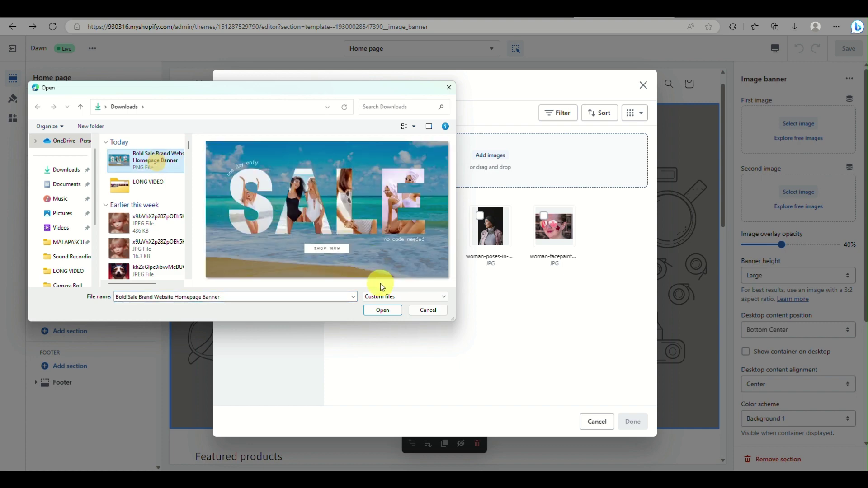
pyautogui.click(371, 312)
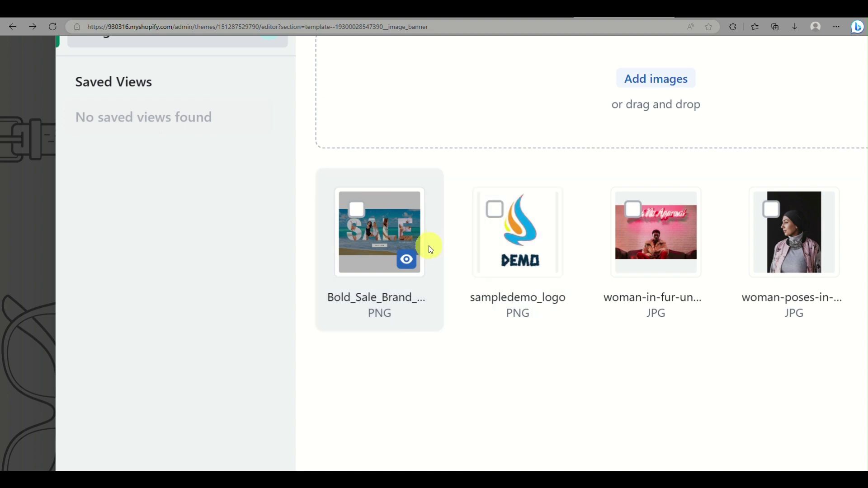
pyautogui.click(359, 214)
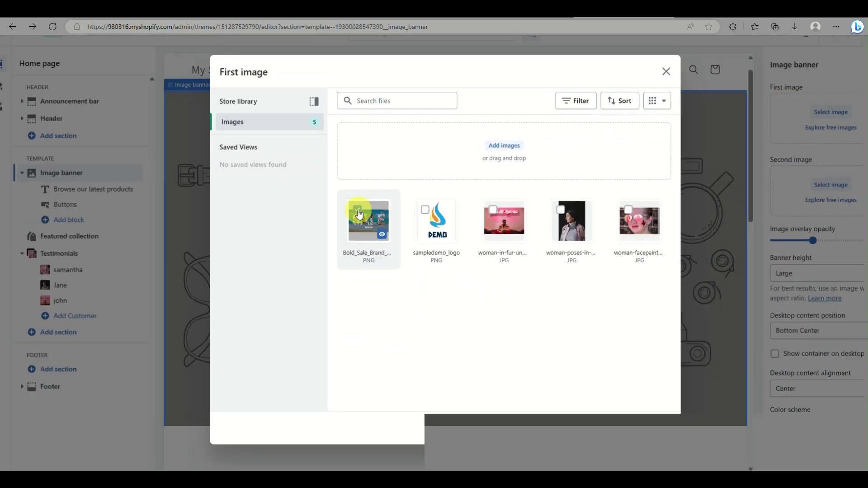
pyautogui.click(633, 421)
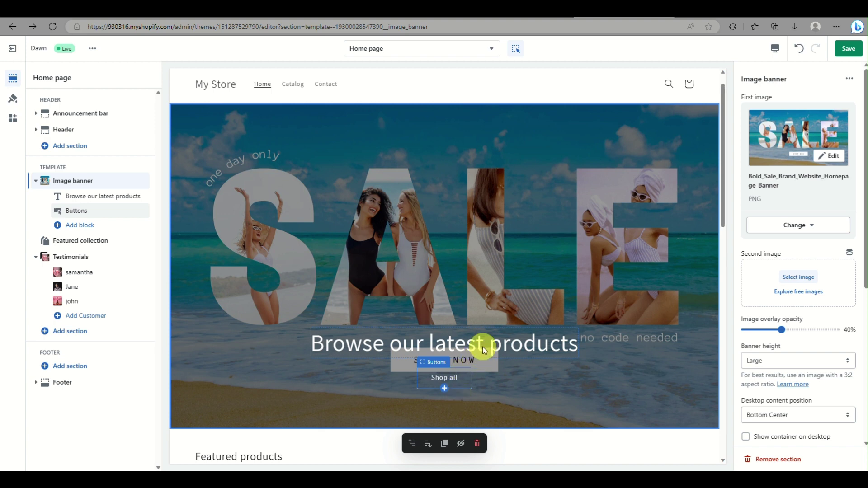
# Delete the Shop all button block and the 'Browse our latest products' heading from the banner
pyautogui.click(470, 372)
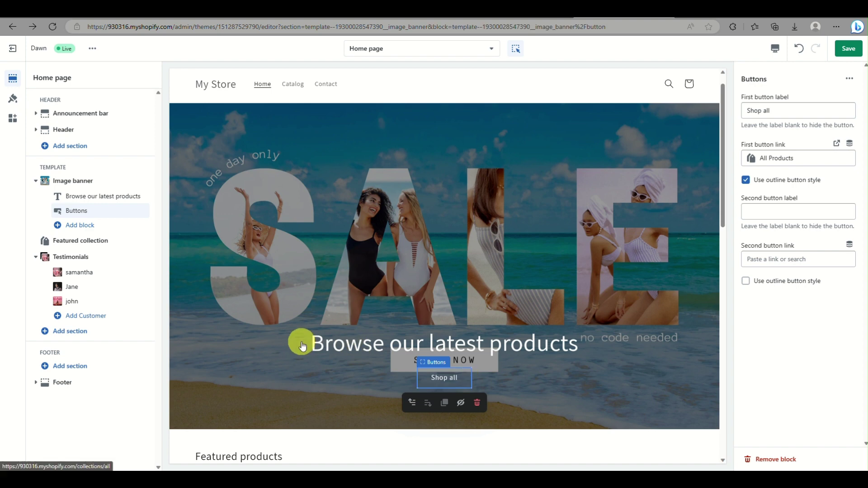
pyautogui.click(477, 402)
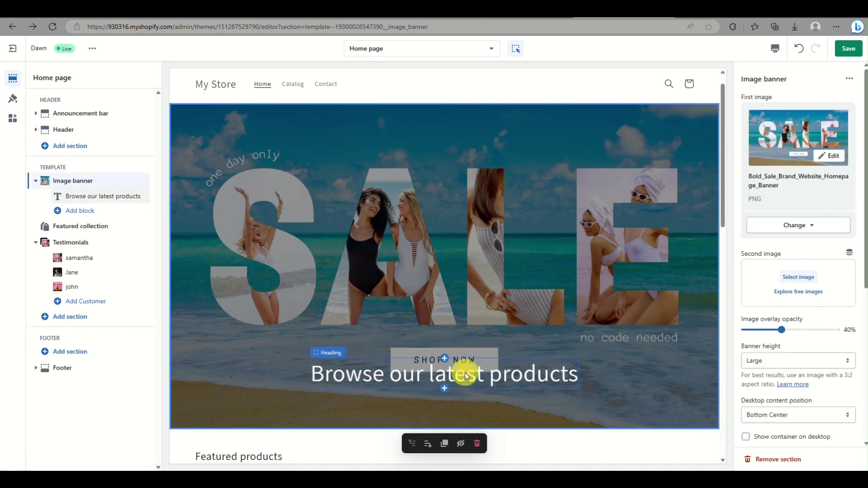
pyautogui.click(465, 372)
pyautogui.click(476, 402)
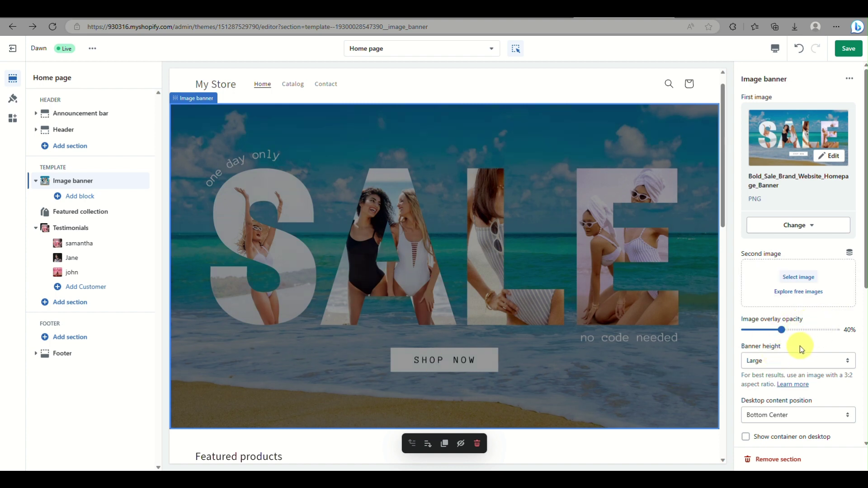
# Set the banner's image overlay opacity to 0% after trying 100%, then save the home page
pyautogui.moveTo(782, 329); pyautogui.dragTo(846, 329)
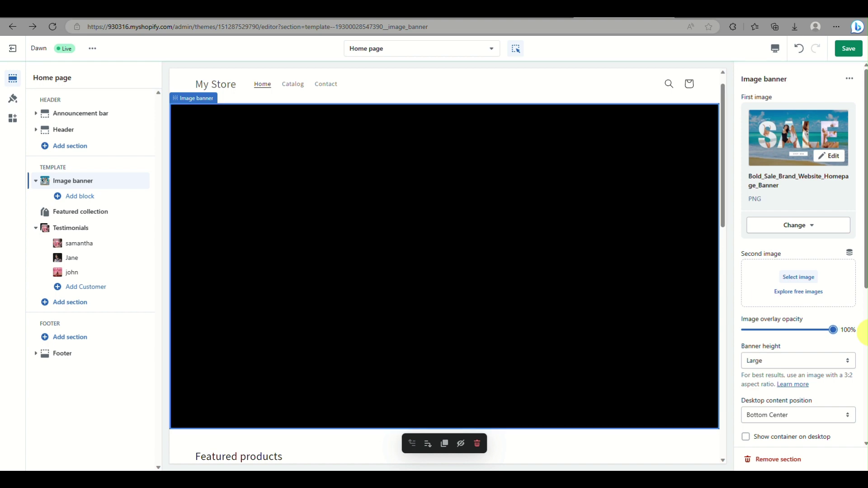
pyautogui.moveTo(832, 329); pyautogui.dragTo(721, 335)
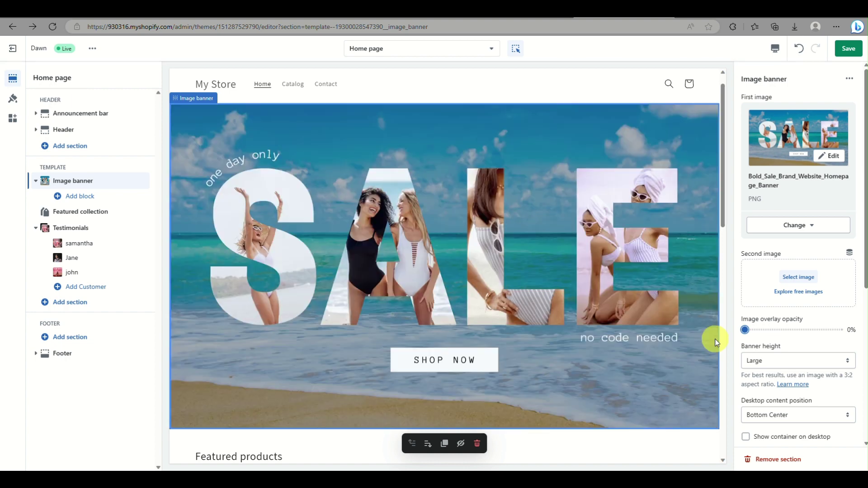
pyautogui.scroll(-8, 520, 285)
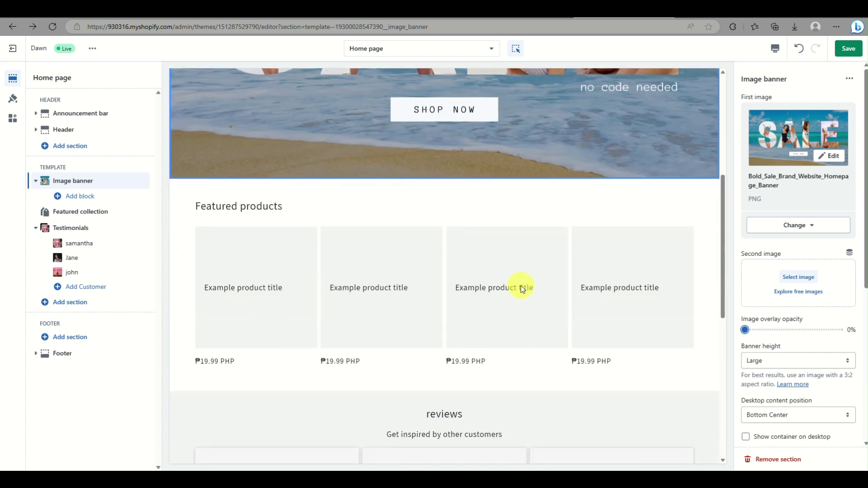
pyautogui.scroll(4, 520, 266)
pyautogui.scroll(5, 520, 266)
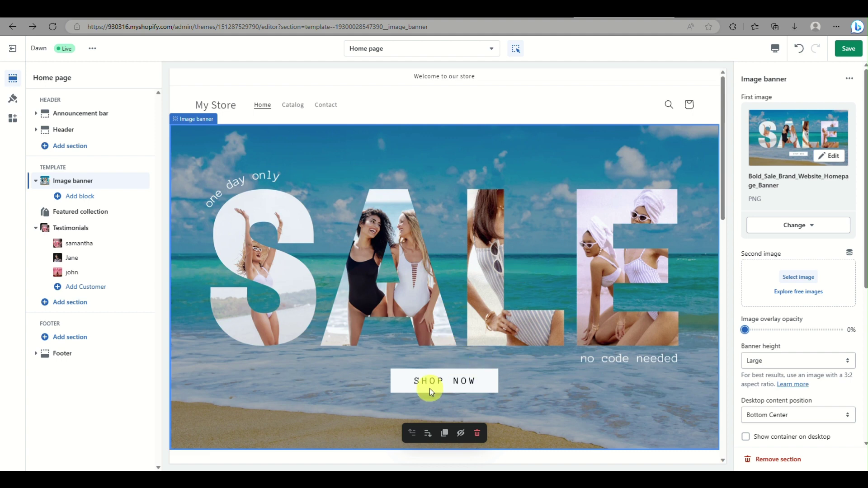
pyautogui.scroll(-1, 429, 389)
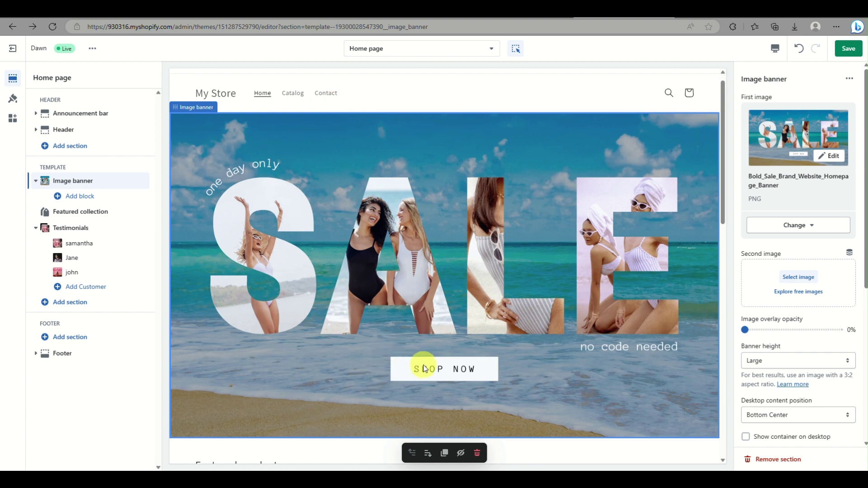
pyautogui.click(457, 137)
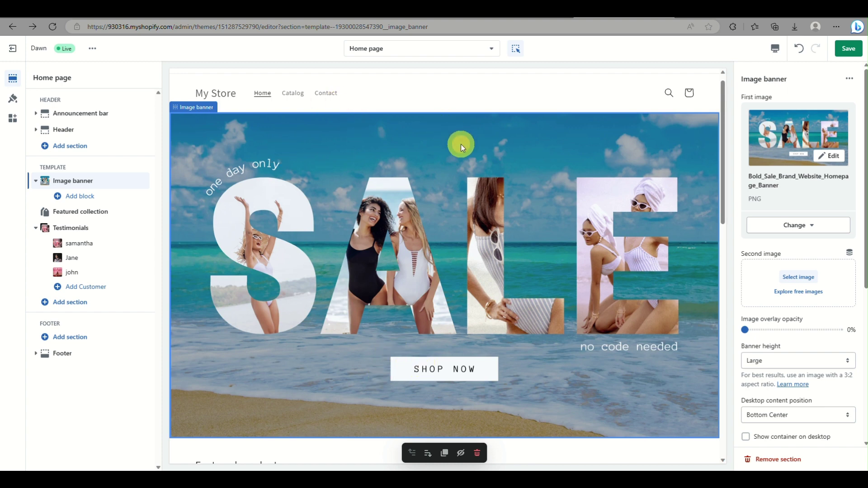
pyautogui.click(849, 45)
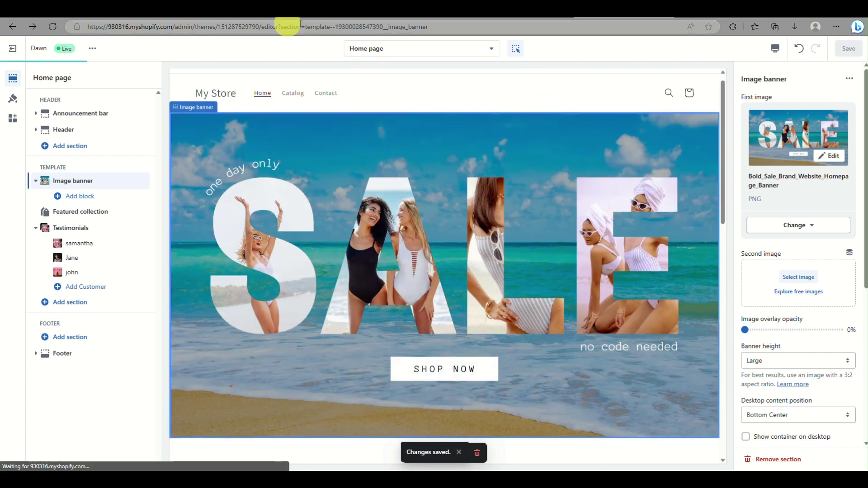
pyautogui.click(317, 13)
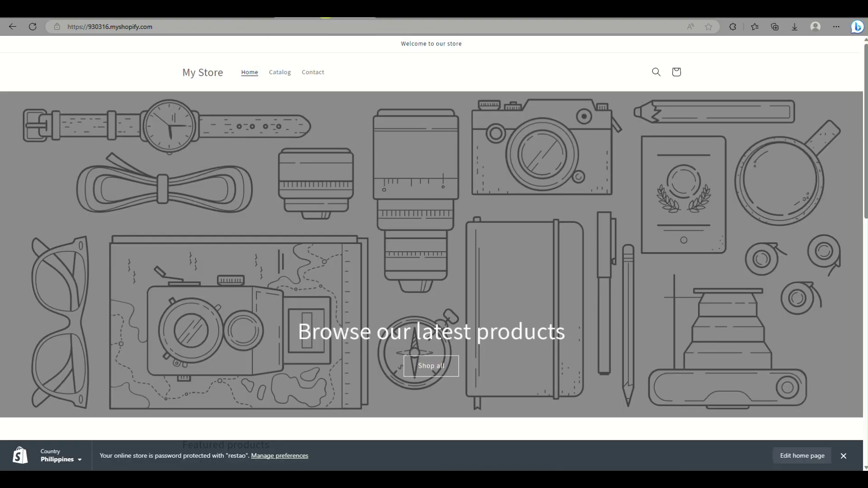
pyautogui.click(26, 26)
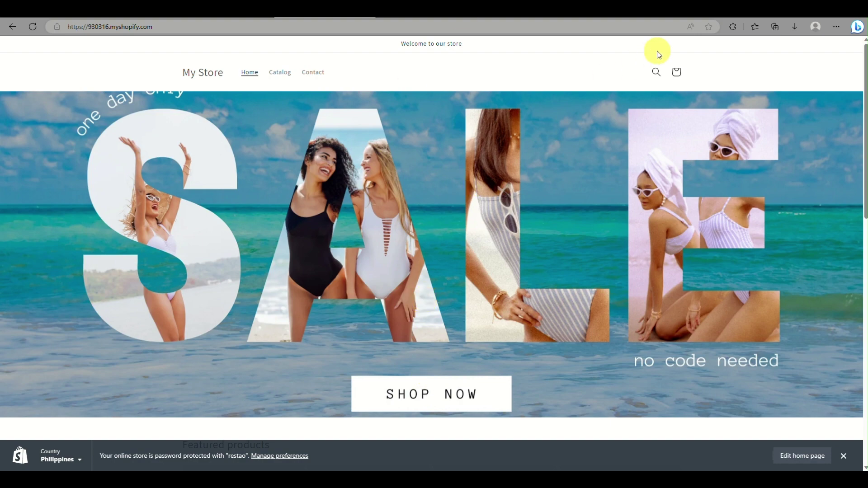
pyautogui.hotkey('alt', 'Left')
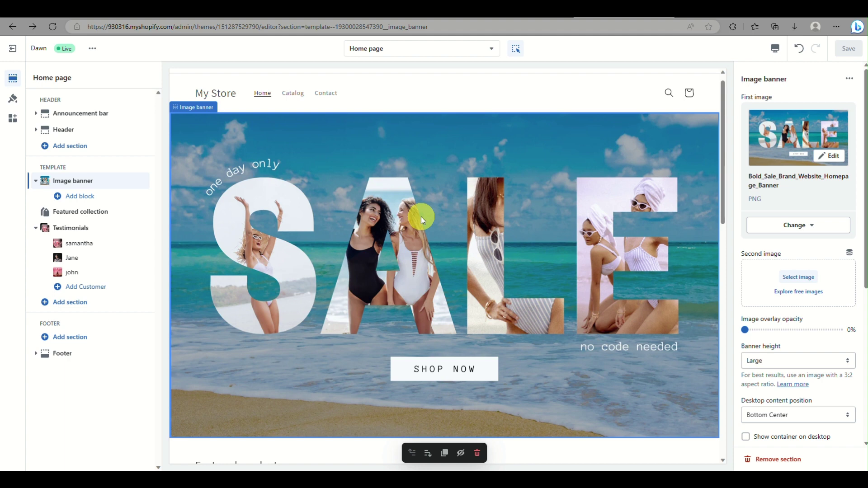
# Check the announcement bar and the GitHub clickable-banner code, then exit to the themes list
pyautogui.click(371, 69)
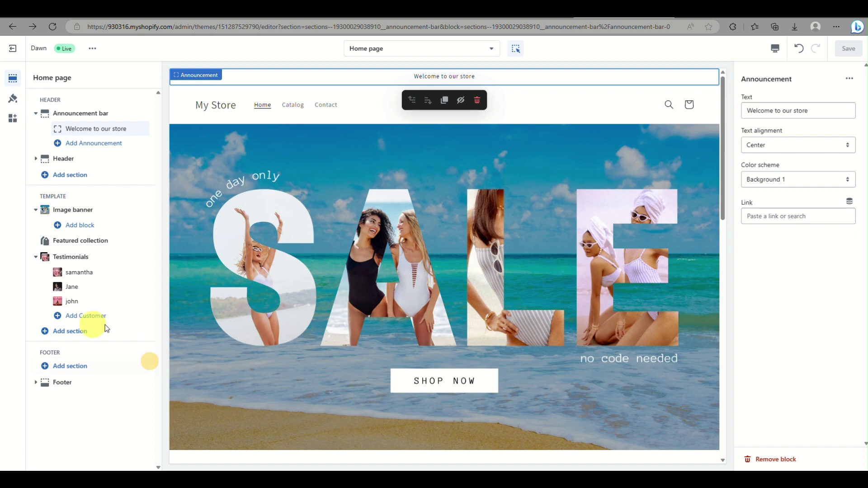
pyautogui.click(13, 77)
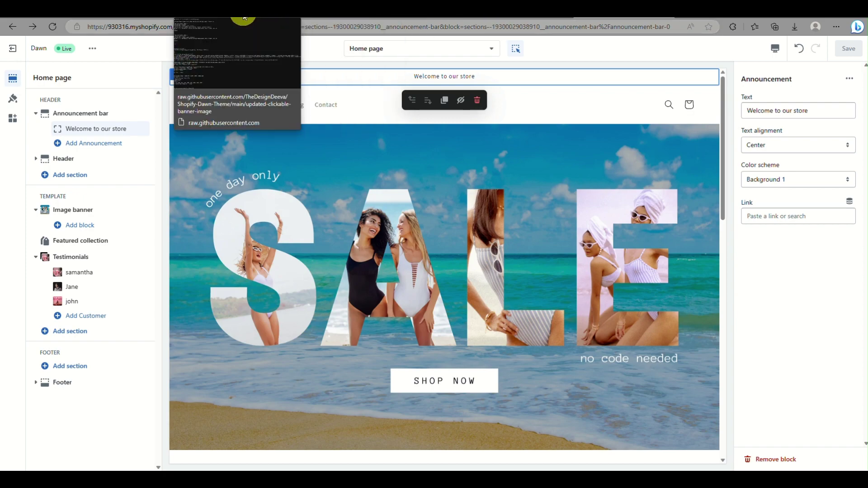
pyautogui.click(243, 18)
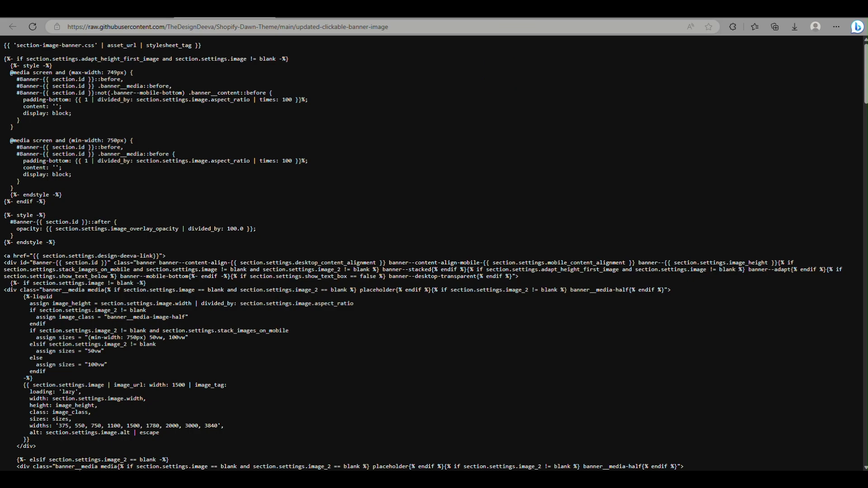
pyautogui.click(635, 17)
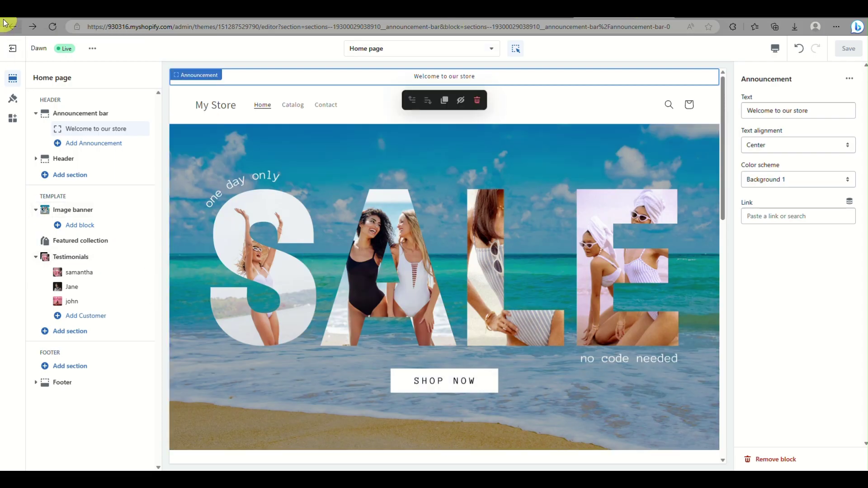
pyautogui.click(12, 47)
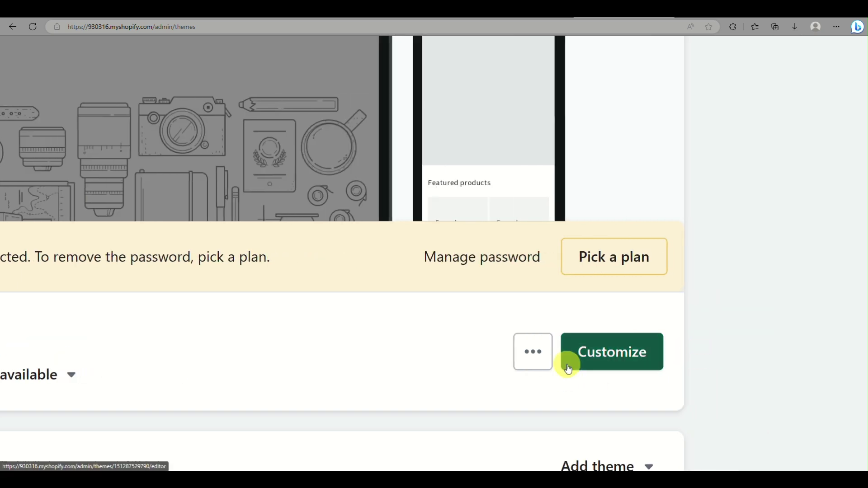
# Open the Dawn theme's code editor from its actions menu
pyautogui.click(532, 352)
pyautogui.scroll(-3, 533, 351)
pyautogui.scroll(-3, 520, 326)
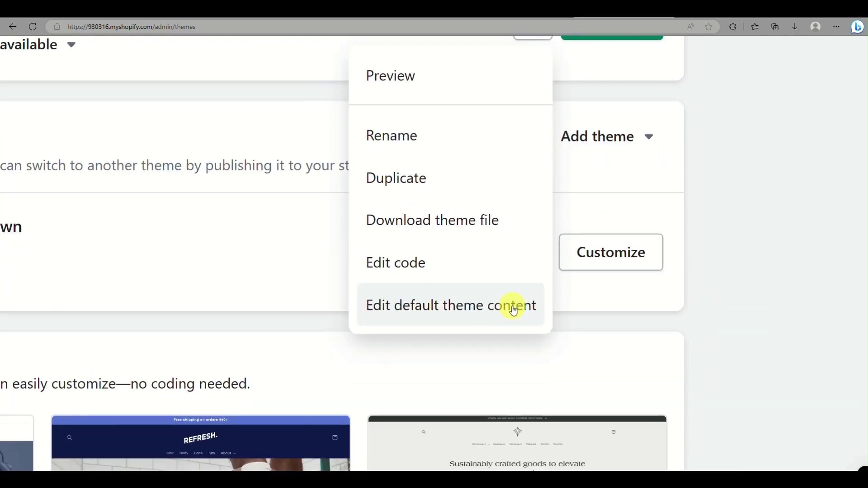
pyautogui.click(431, 266)
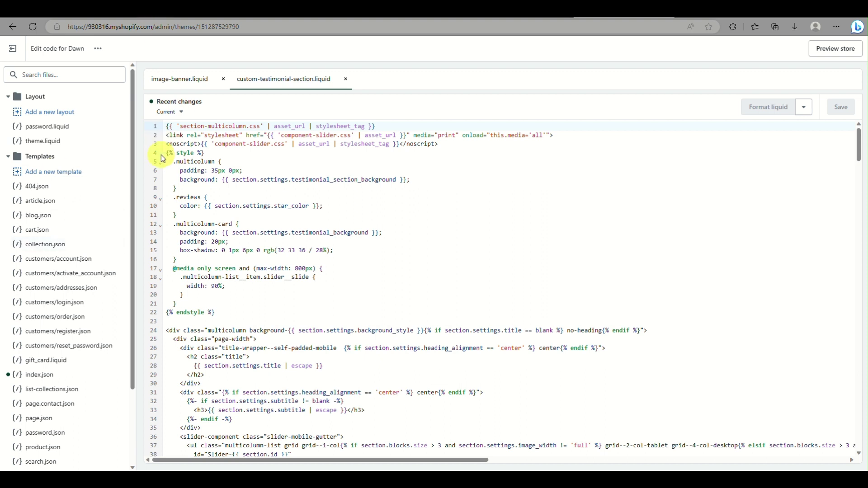
# Open the image-banner.liquid section file and scroll through its code
pyautogui.click(190, 84)
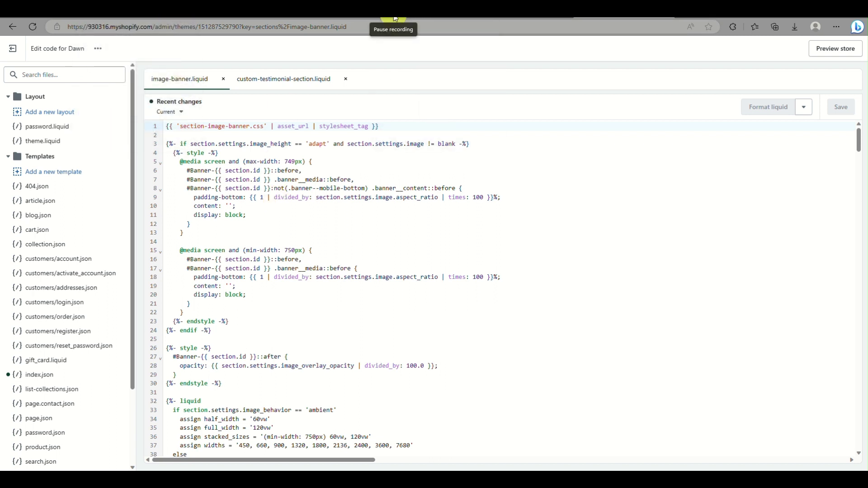
pyautogui.scroll(-5, 277, 226)
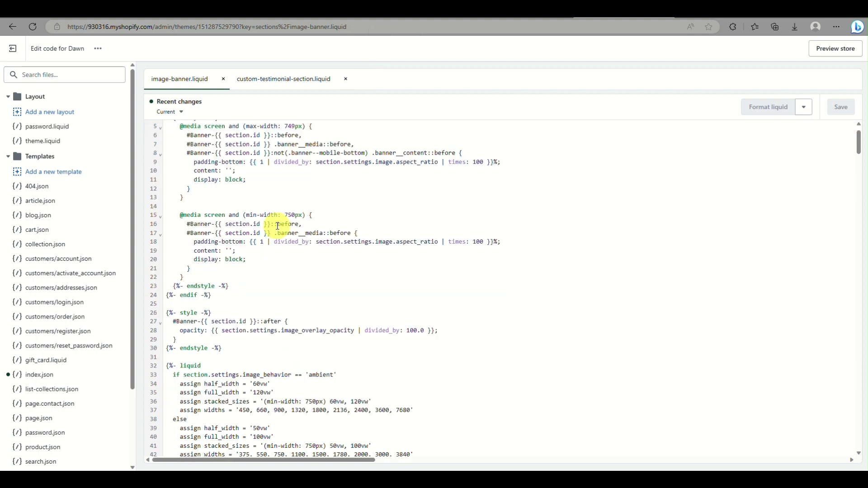
pyautogui.scroll(-13, 277, 226)
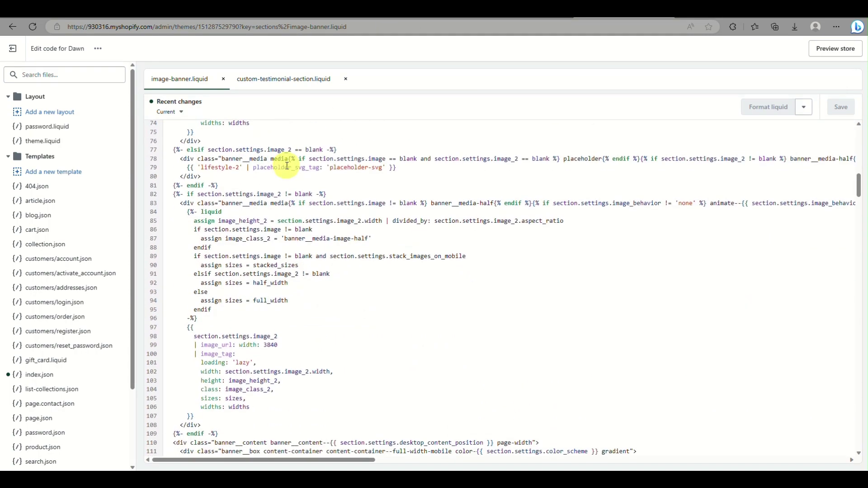
pyautogui.scroll(-20, 286, 165)
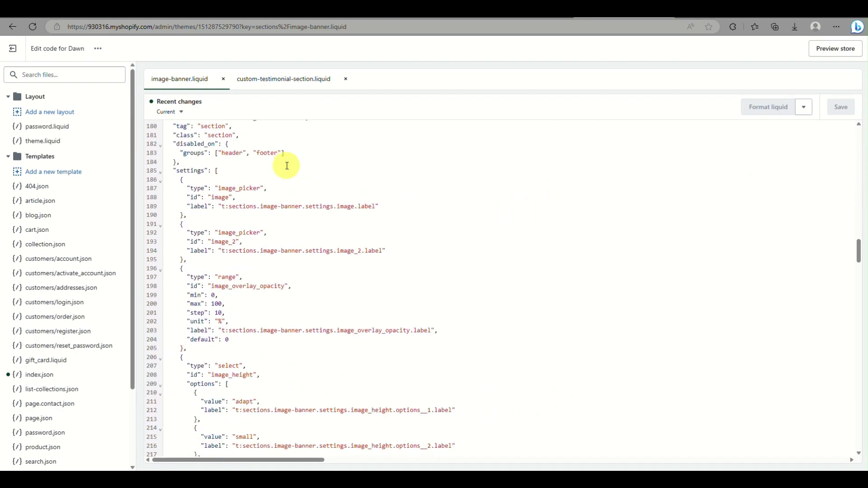
pyautogui.scroll(-17, 287, 166)
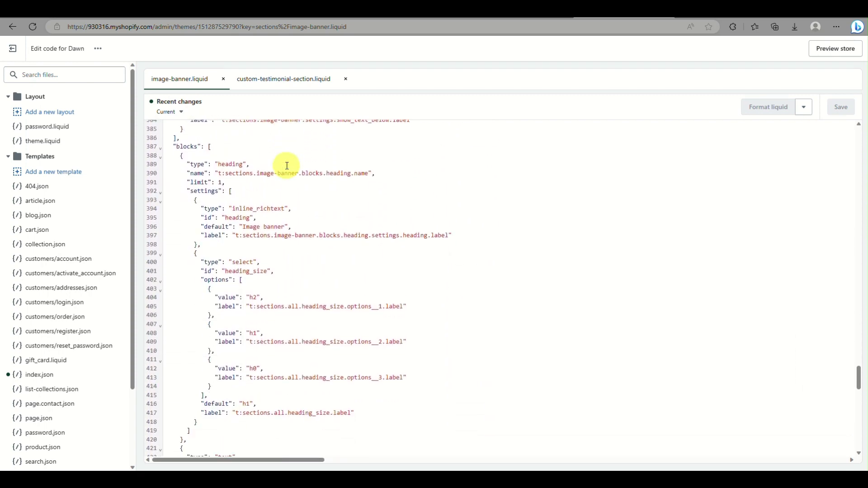
pyautogui.scroll(-6, 287, 165)
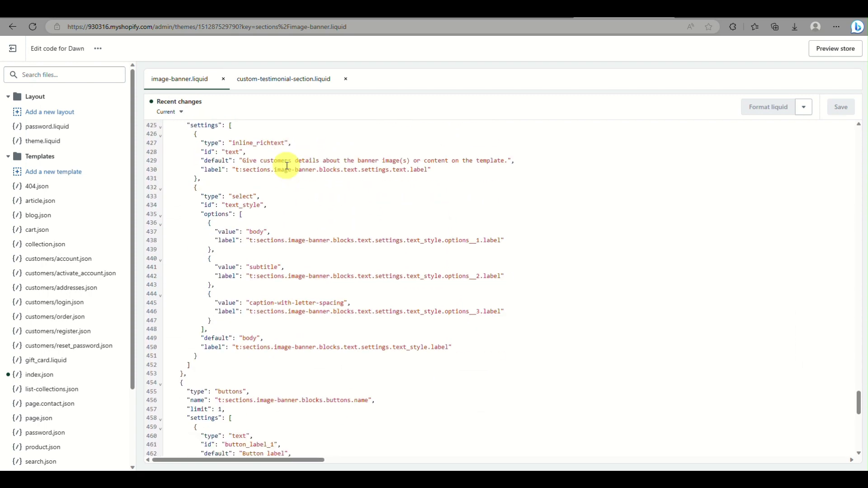
pyautogui.click(401, 17)
# Search Bing for 'dawn theme how to create a clickable banner'
pyautogui.click(292, 30)
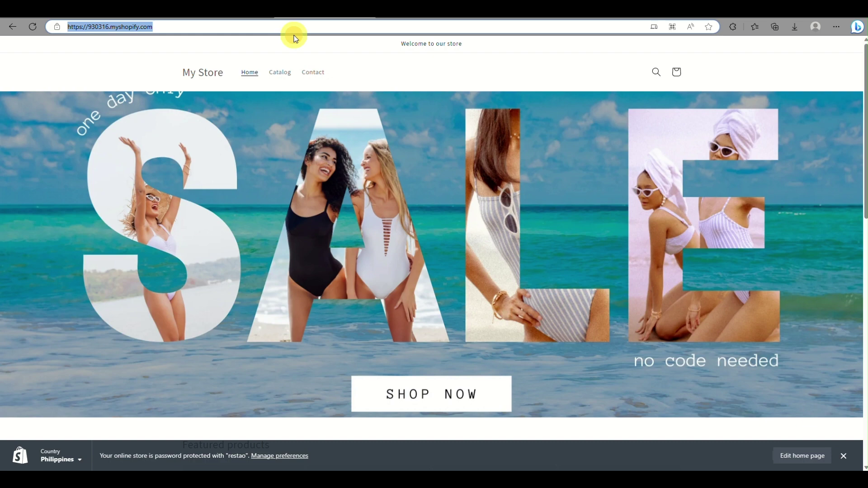
pyautogui.write('dawn theme how to create a clickable banner')
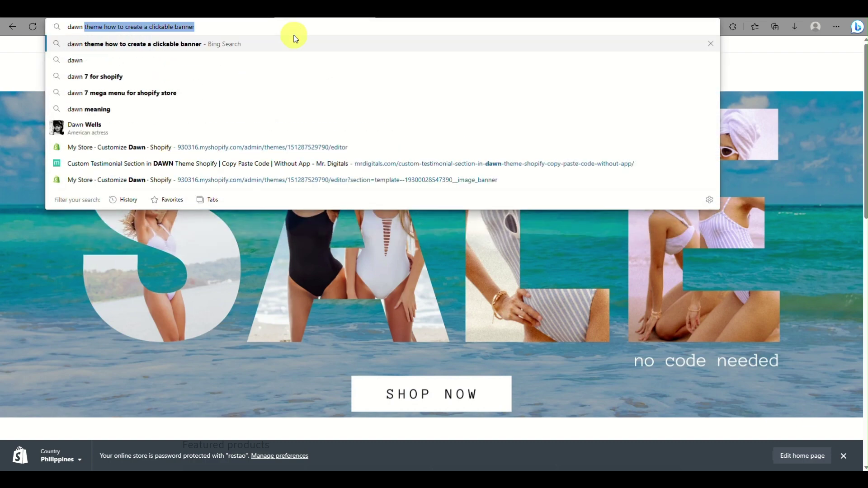
pyautogui.click(287, 48)
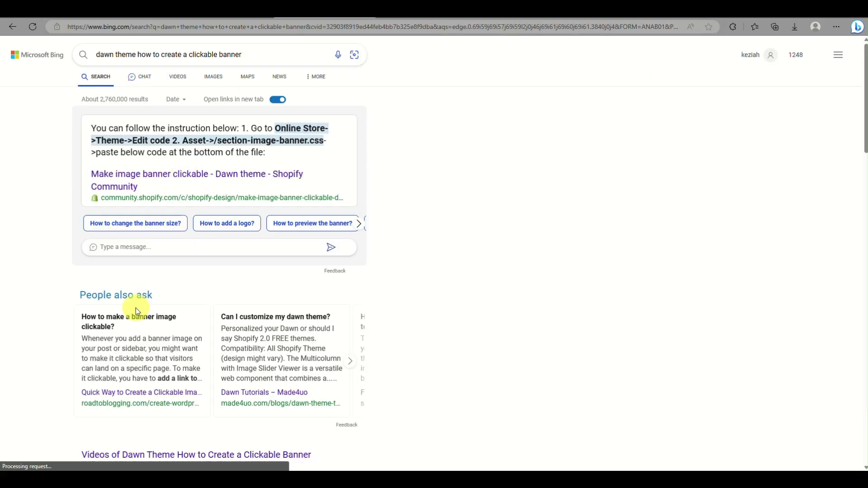
# Open the ezfycode.com 'How to make the image banner clickable' tutorial from the results
pyautogui.scroll(-3, 136, 308)
pyautogui.scroll(-2, 136, 307)
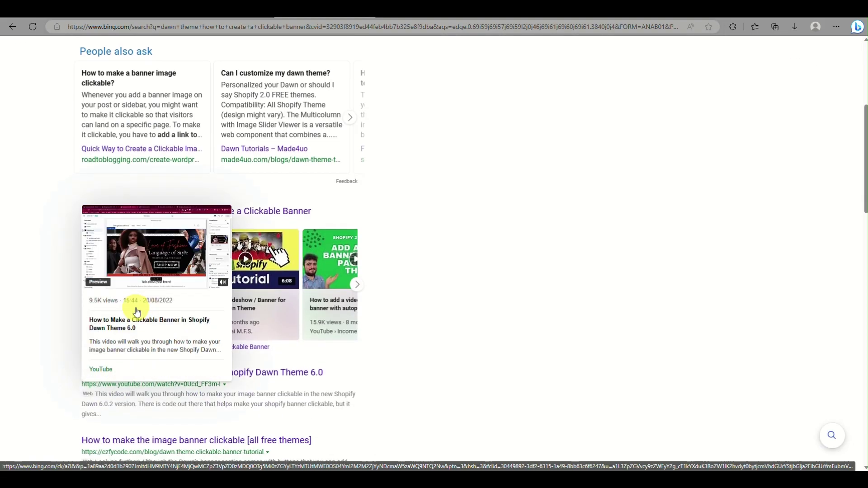
pyautogui.scroll(-2, 135, 302)
pyautogui.scroll(-3, 165, 354)
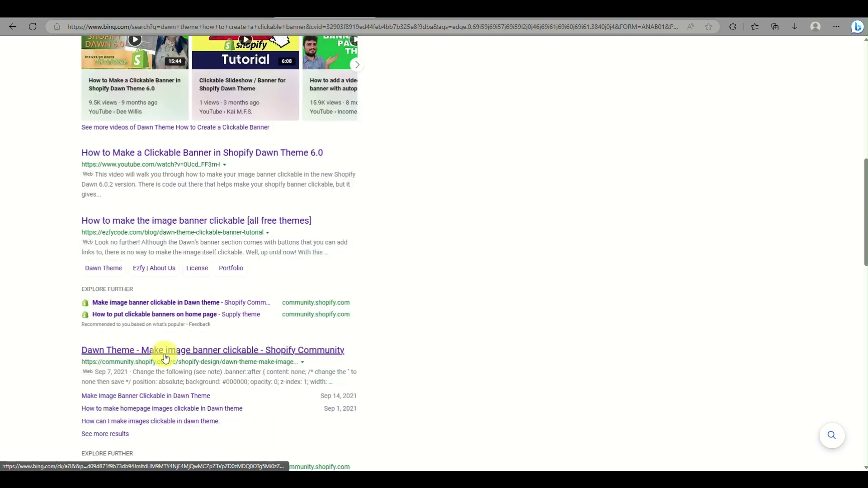
pyautogui.keyDown('ctrl'); pyautogui.scroll(1, 120, 139); pyautogui.keyUp('ctrl')
pyautogui.keyDown('ctrl'); pyautogui.scroll(4, 120, 139); pyautogui.keyUp('ctrl')
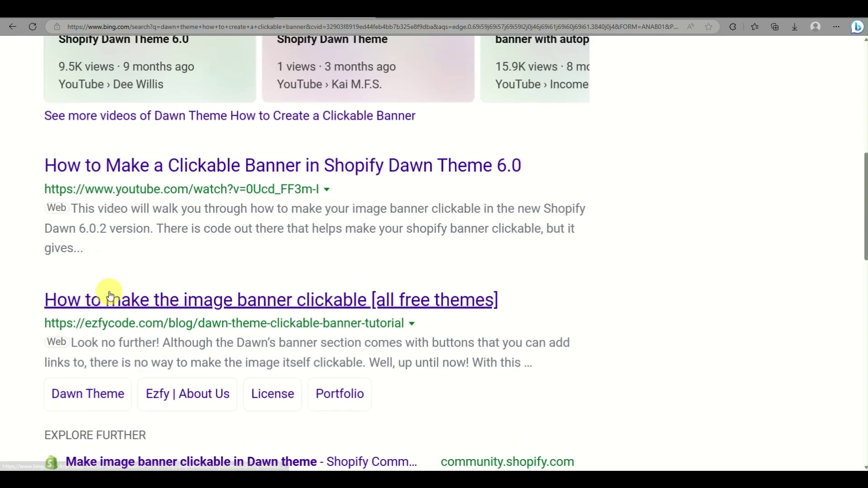
pyautogui.scroll(-2, 70, 302)
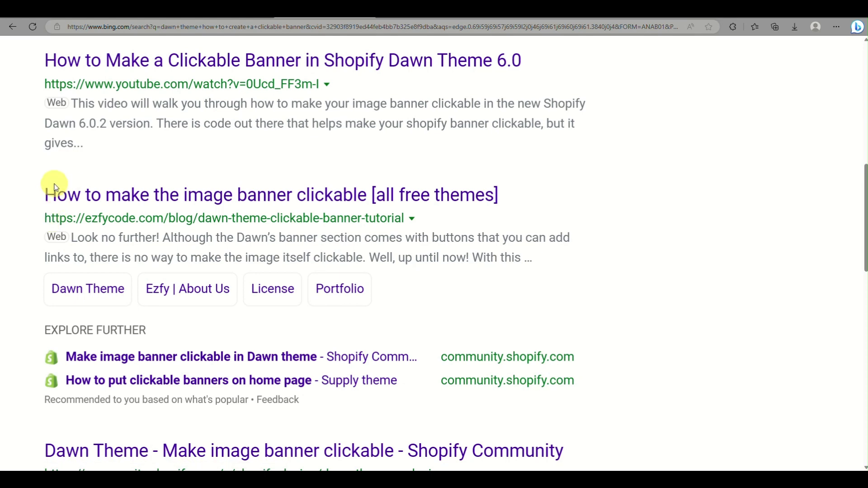
pyautogui.moveTo(40, 194); pyautogui.dragTo(473, 195)
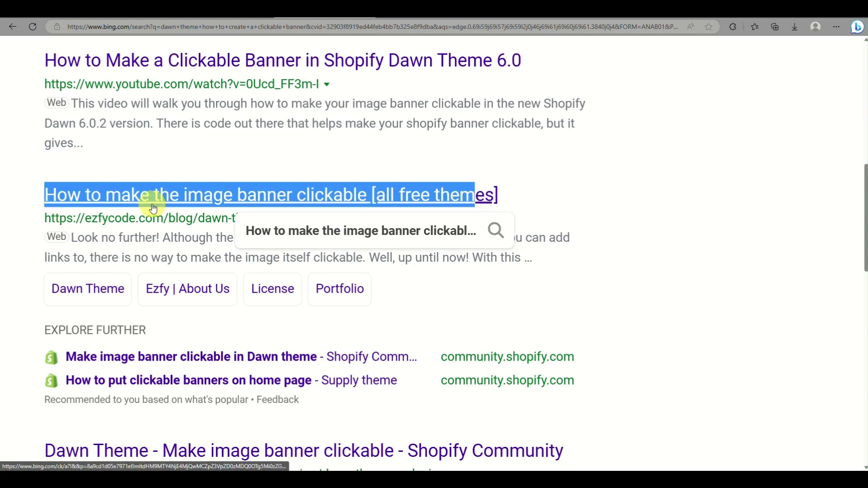
pyautogui.click(136, 198)
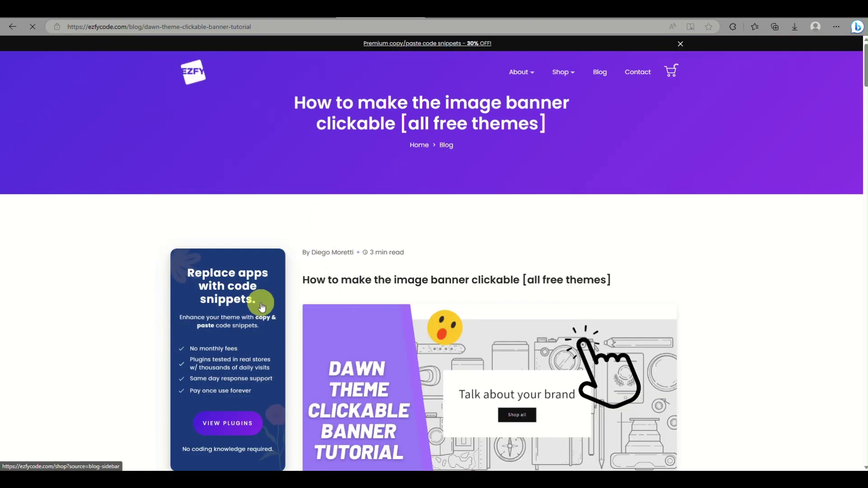
# Read the ezfycode tutorial steps down to the ezfy-clickable-banner code, then reset page zoom
pyautogui.scroll(-10, 258, 302)
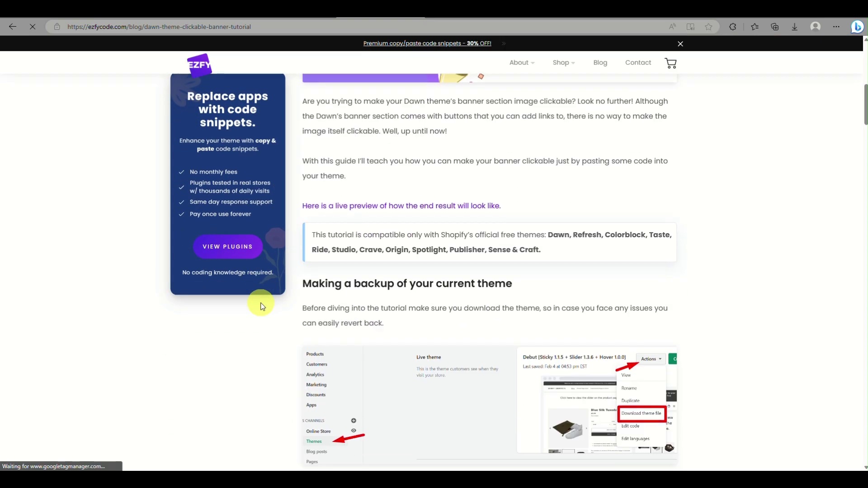
pyautogui.scroll(-4, 595, 228)
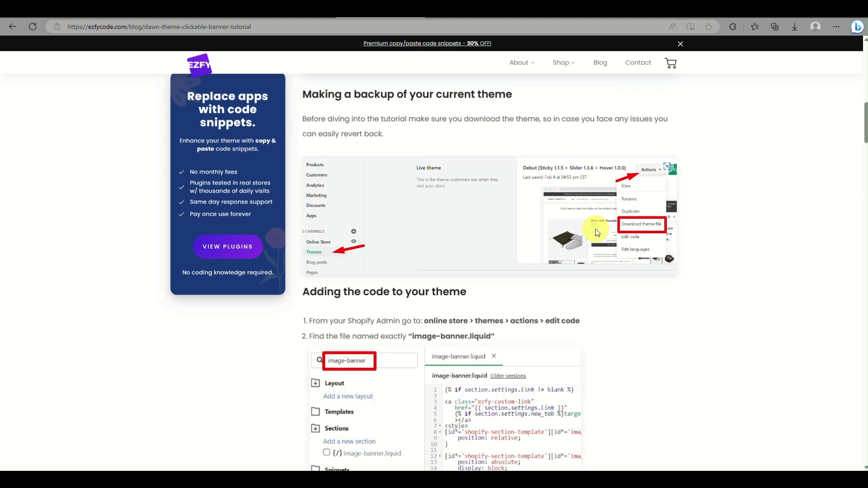
pyautogui.scroll(-3, 595, 228)
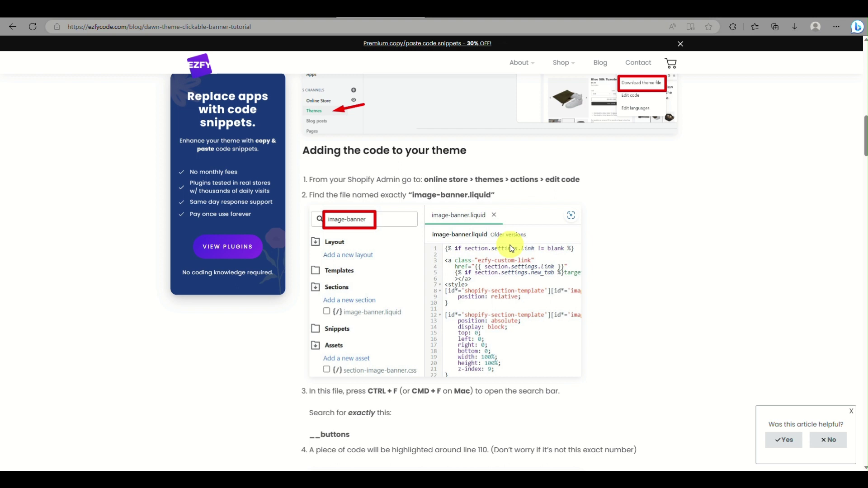
pyautogui.scroll(-4, 510, 248)
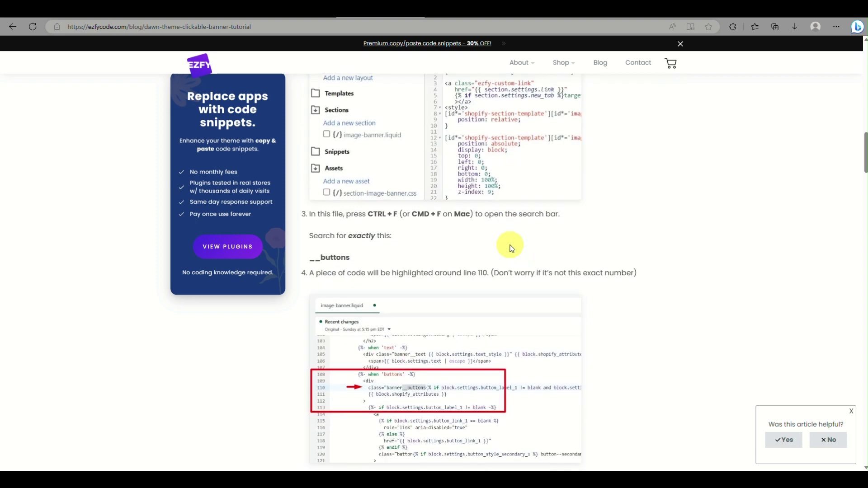
pyautogui.scroll(-4, 379, 319)
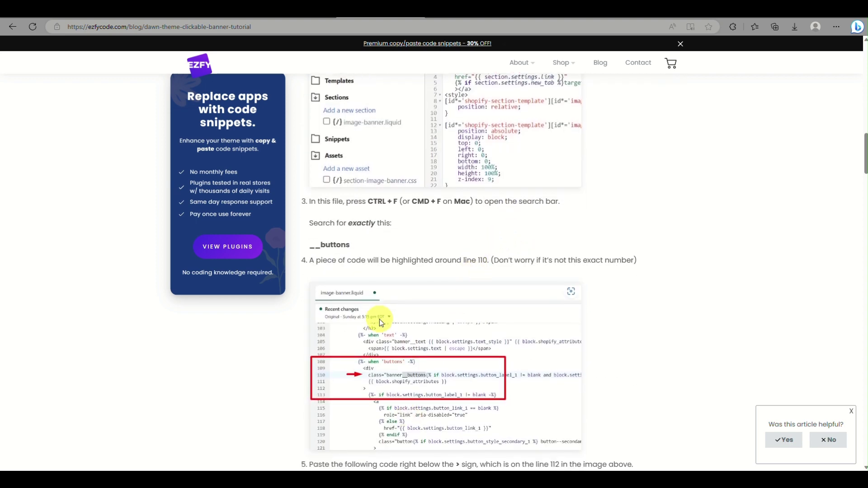
pyautogui.scroll(5, 442, 213)
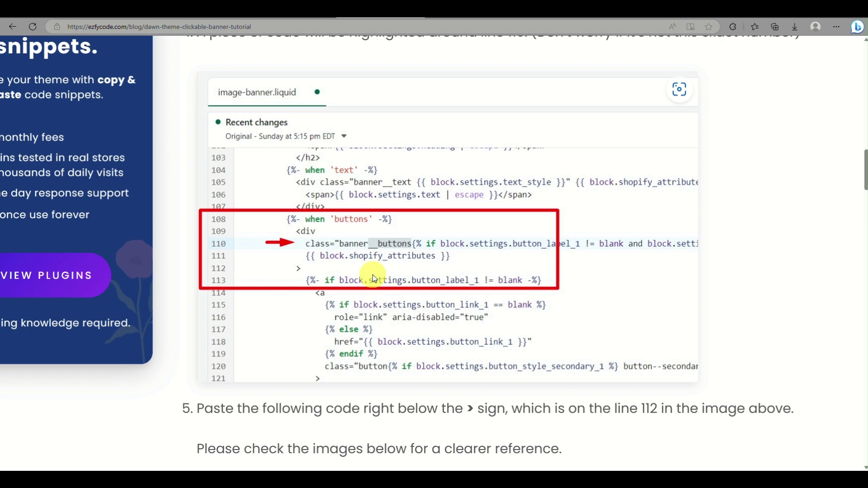
pyautogui.scroll(-3, 373, 275)
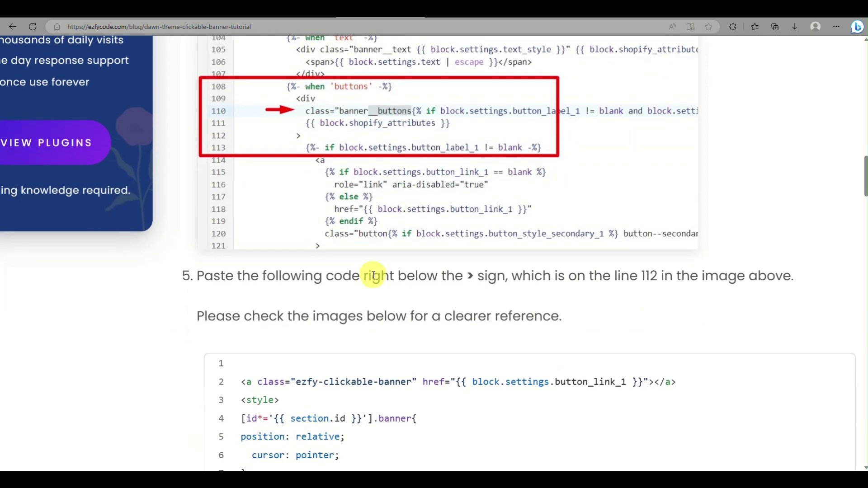
pyautogui.scroll(-2, 374, 275)
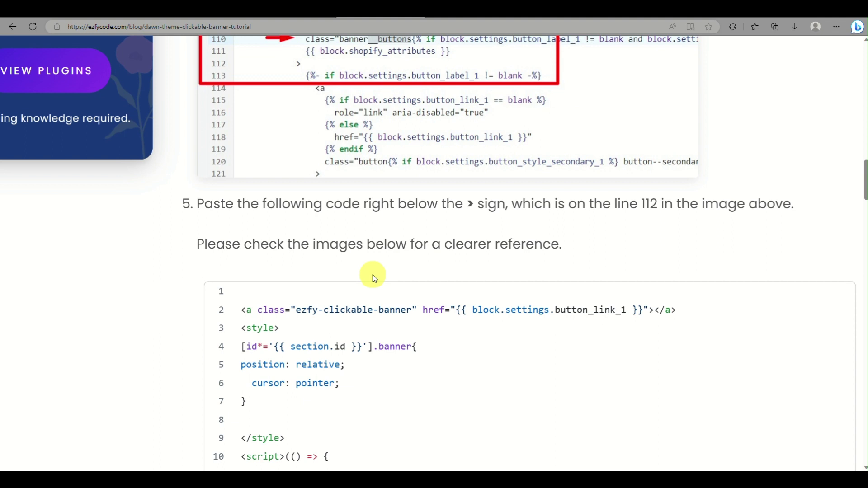
pyautogui.scroll(3, 372, 274)
pyautogui.hotkey('ctrl', '0')
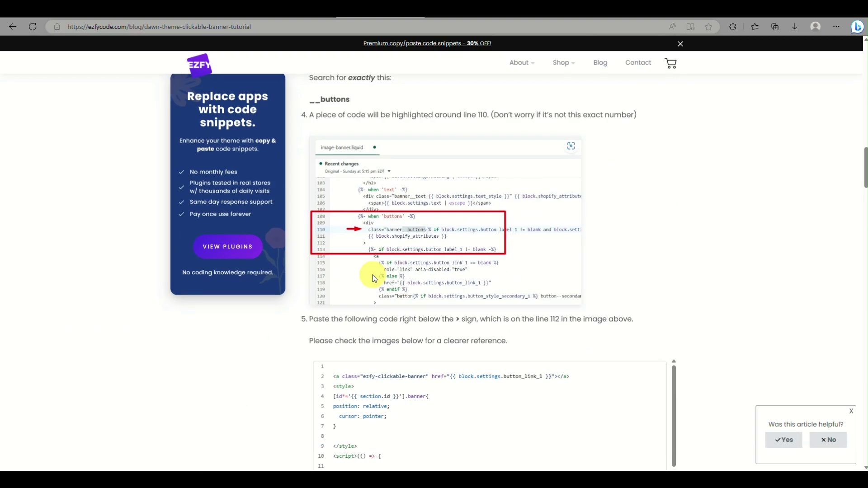
# Return to the code editor, exit it, and open Dawn in the theme customizer
pyautogui.hotkey('ctrl', 'Tab')
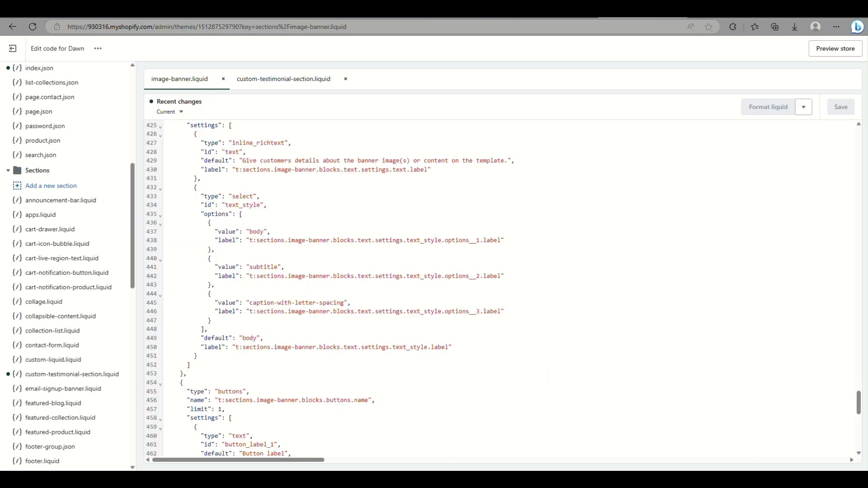
pyautogui.click(16, 48)
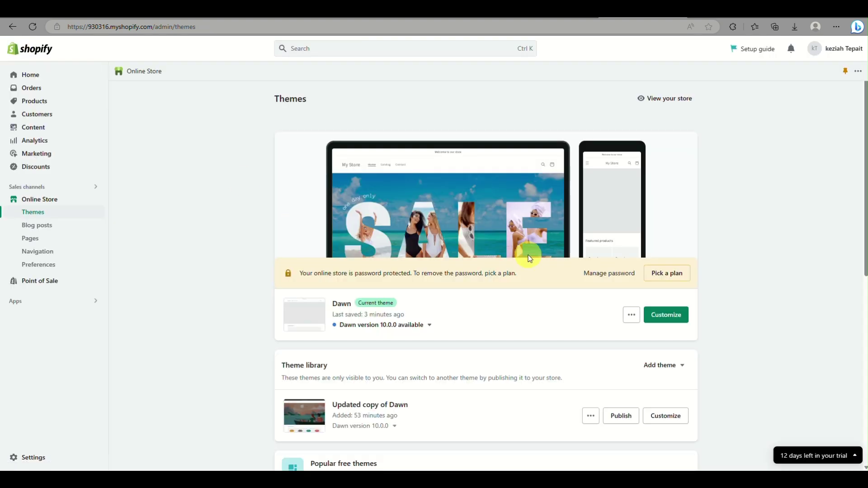
pyautogui.click(655, 324)
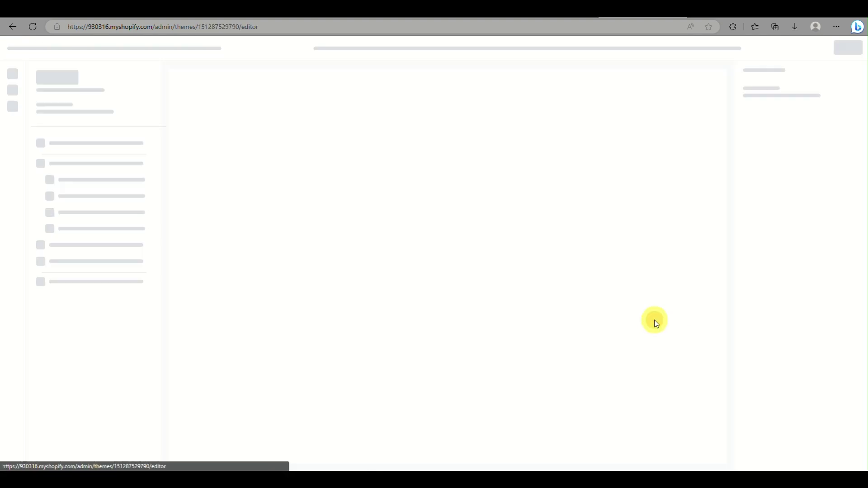